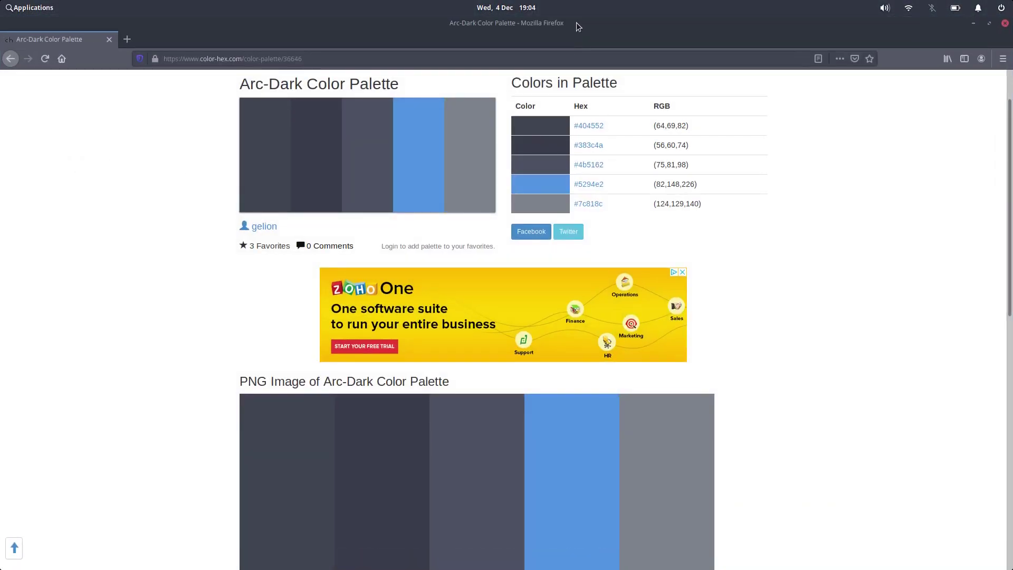
- Restore the maximized Firefox window to a smaller size so the desktop and dock show
double_click(576, 23)
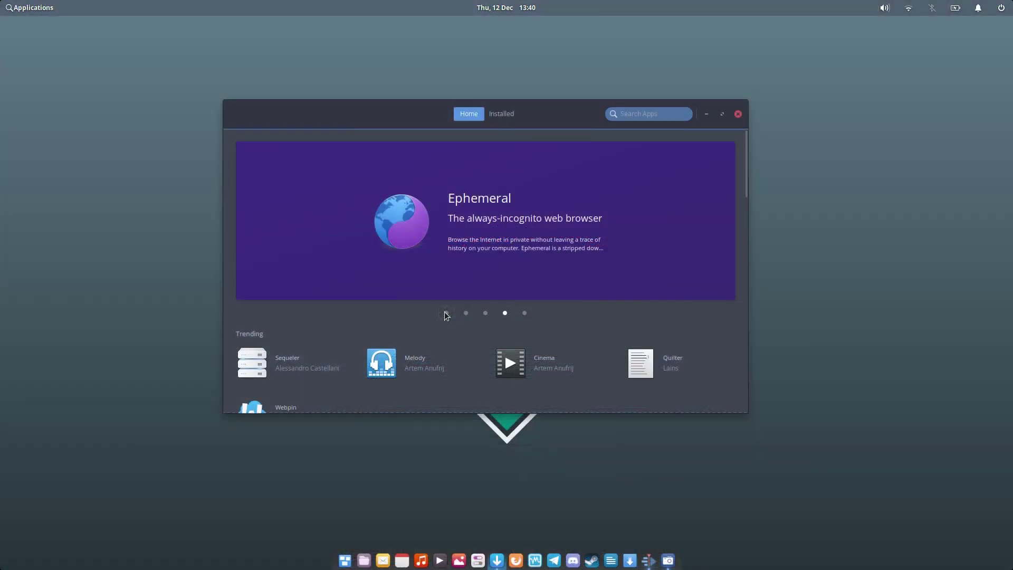
- Cycle the featured banner through Ideogram, News Feed, Ephemeral and Reminduck
click(447, 313)
click(466, 313)
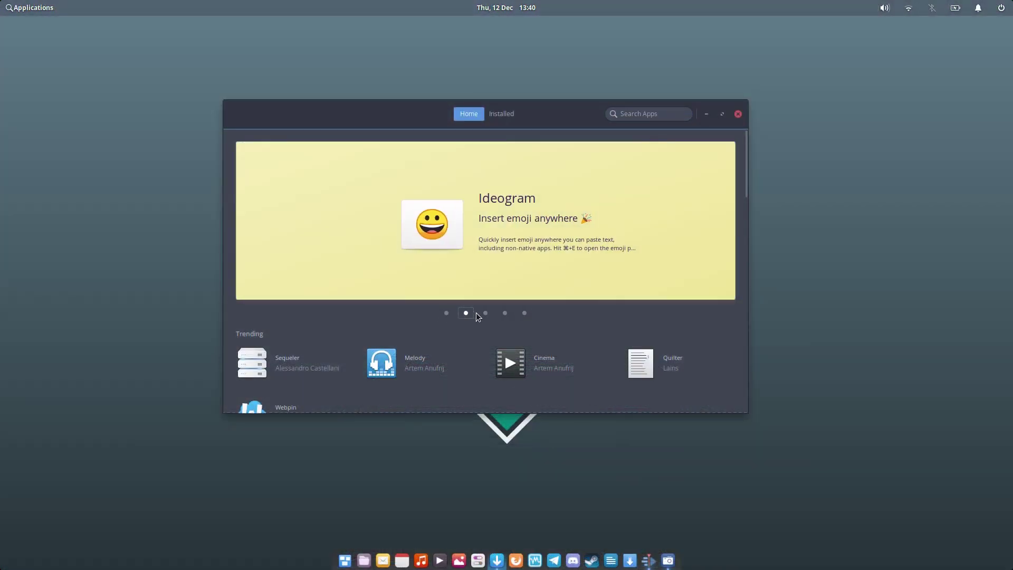
click(486, 313)
click(504, 312)
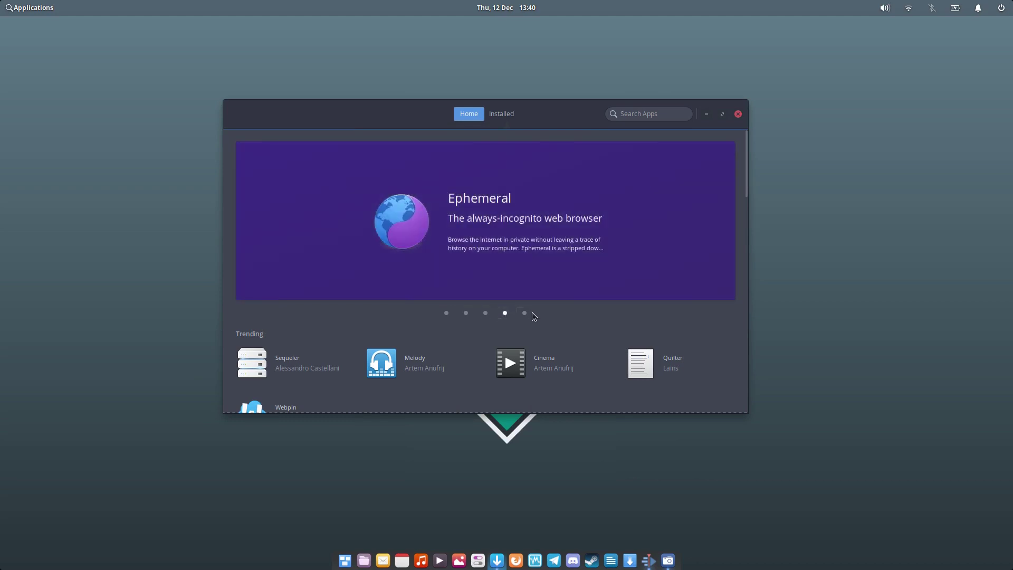
click(531, 313)
- Open the Office category and lower the Write.as pay-what-you-want amount by one dollar
scroll(531, 312, down, 10)
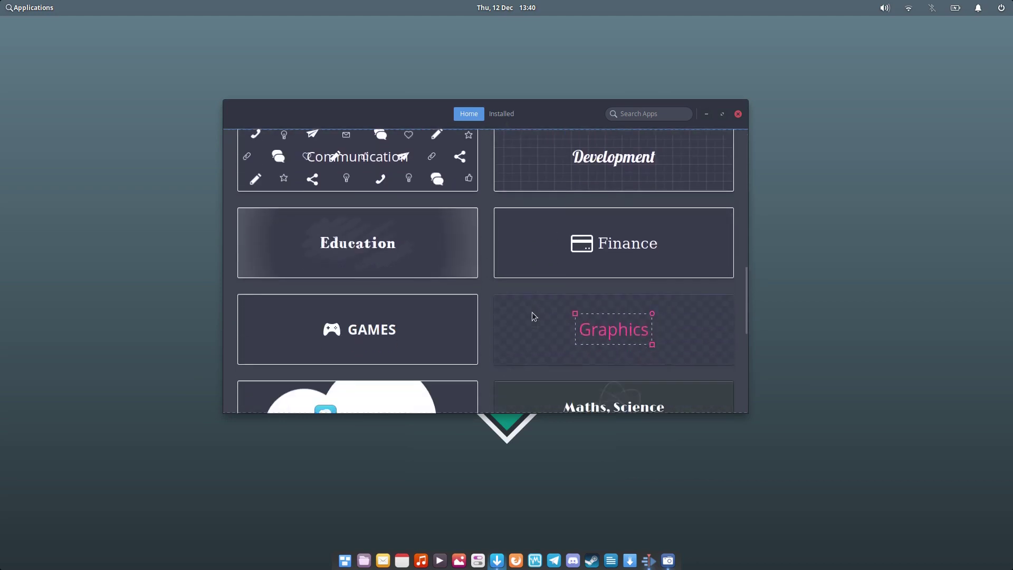
scroll(531, 312, down, 5)
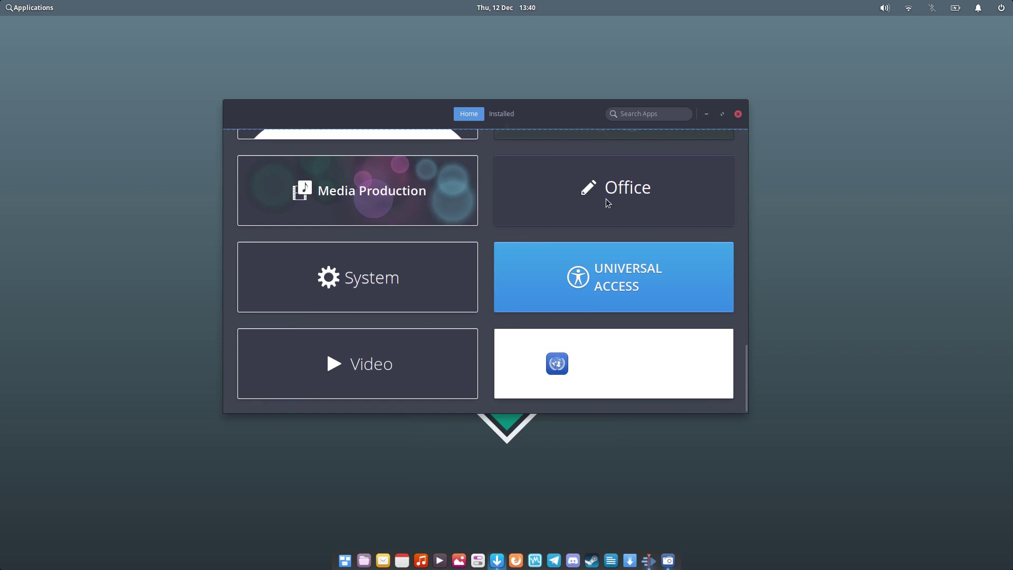
click(606, 198)
scroll(605, 198, down, 10)
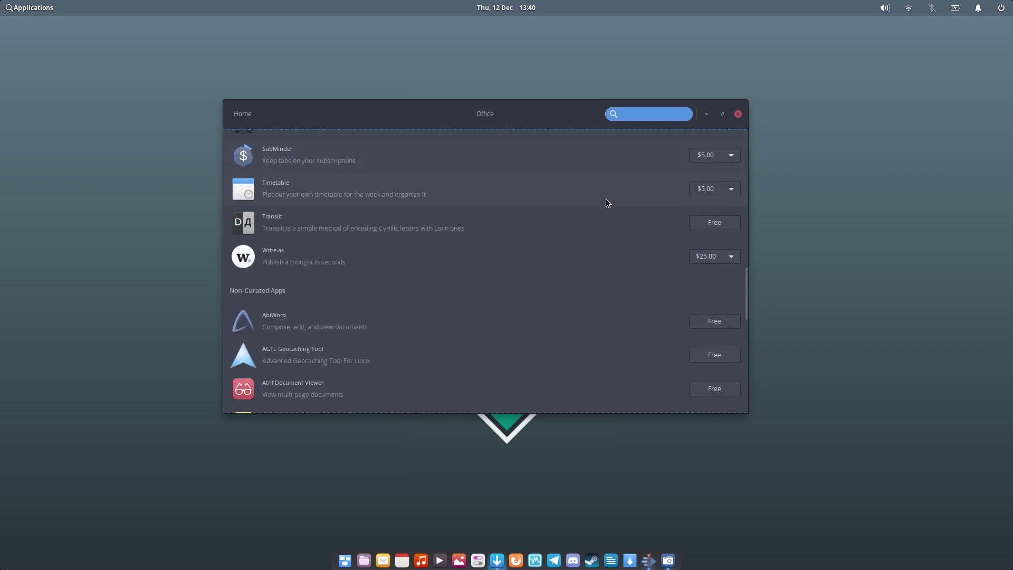
click(731, 136)
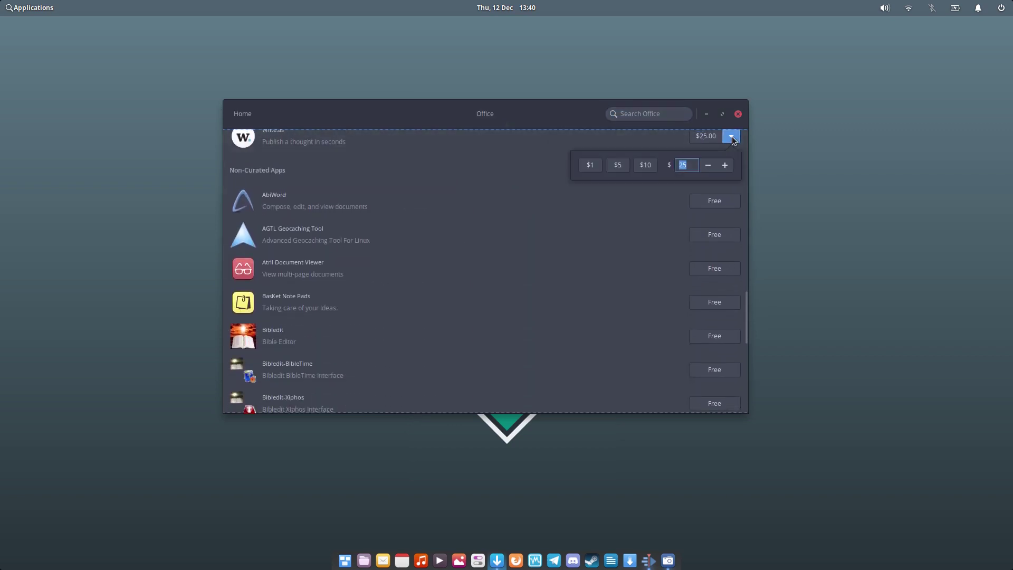
click(709, 165)
- Drop Write.as to $23, then run apt update -y and sudo apt install mc ; mc
click(709, 165)
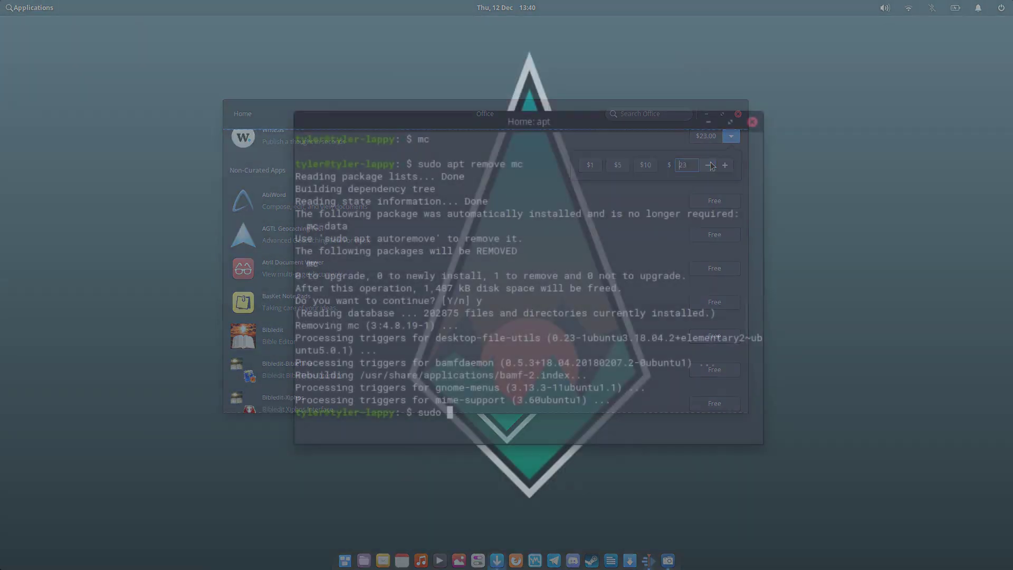
text(apt update -y)
key(Return)
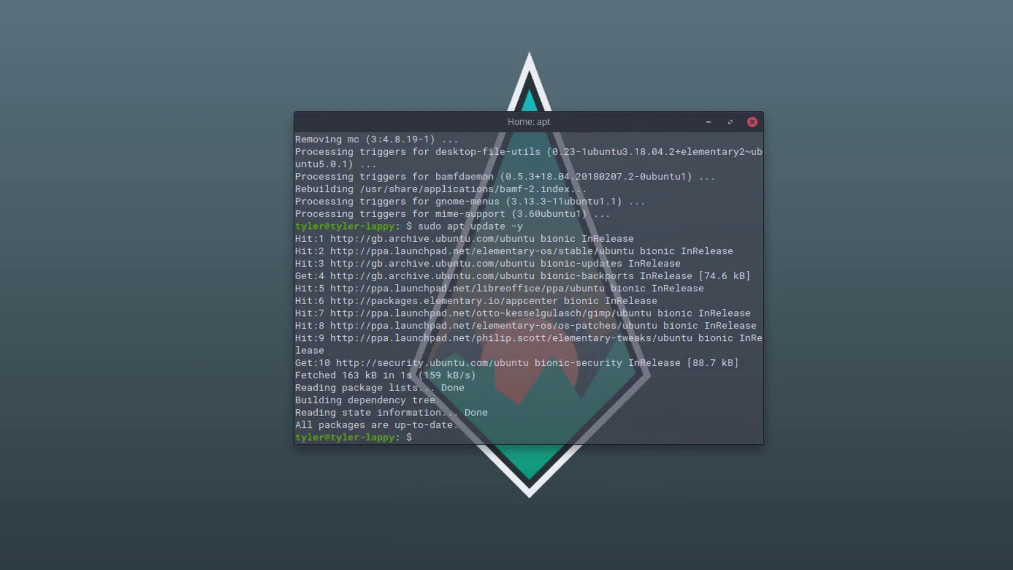
text(sudo apt install m)
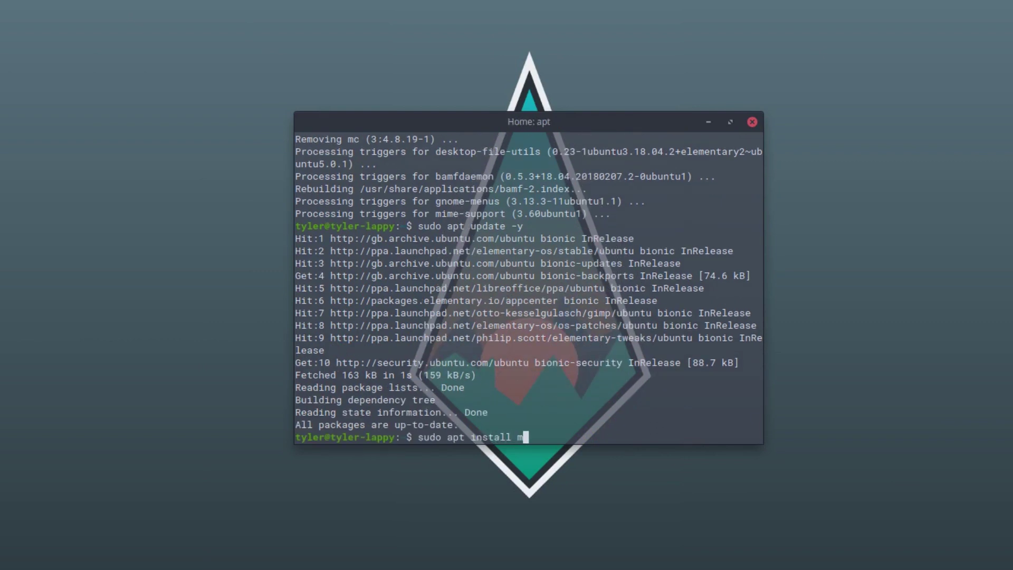
text(c ; mc)
key(Return)
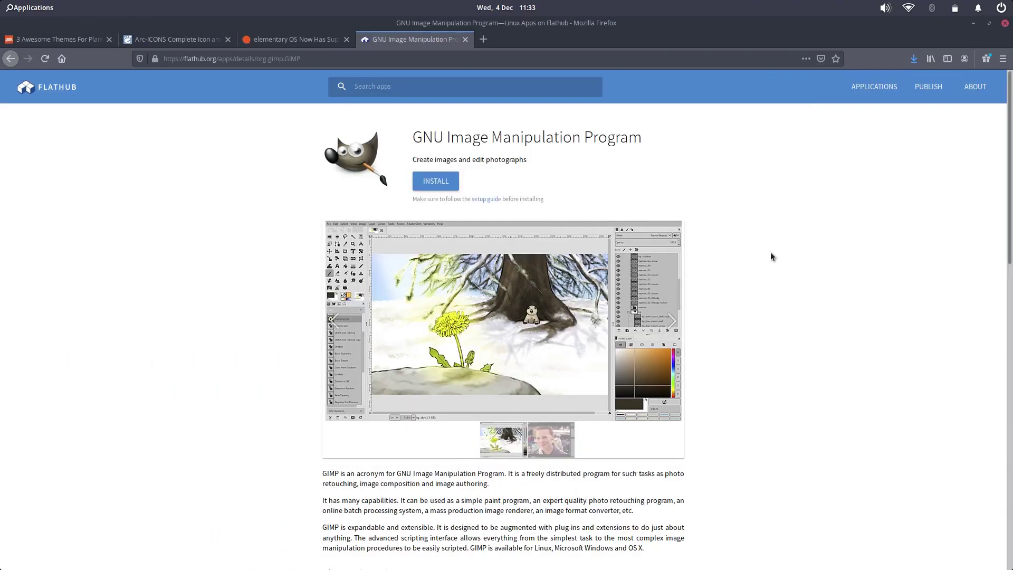
- Start installing GIMP from its Flathub page, opening the flatpak reference with the sideloader
scroll(770, 257, down, 2)
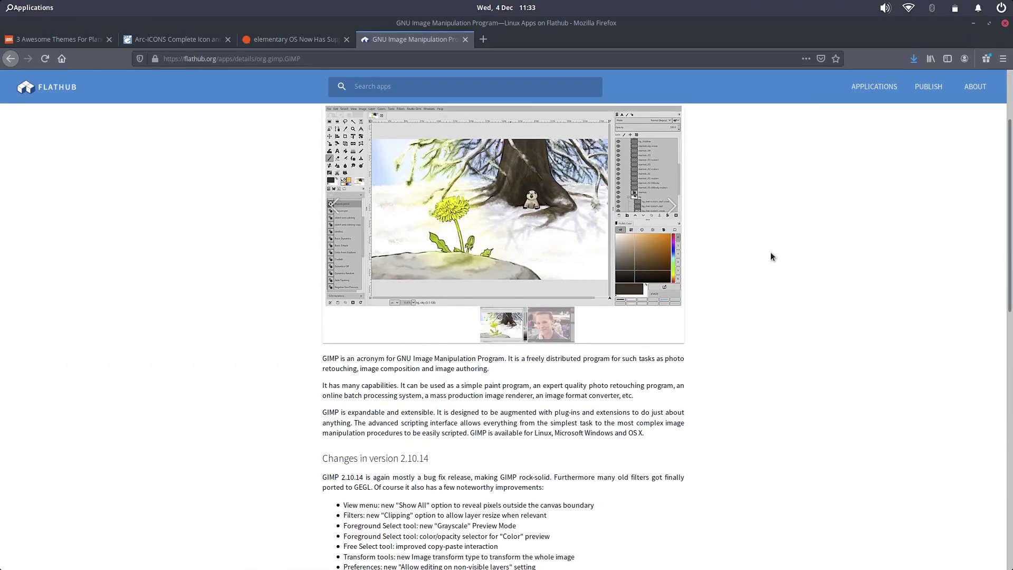
scroll(770, 257, up, 2)
click(452, 190)
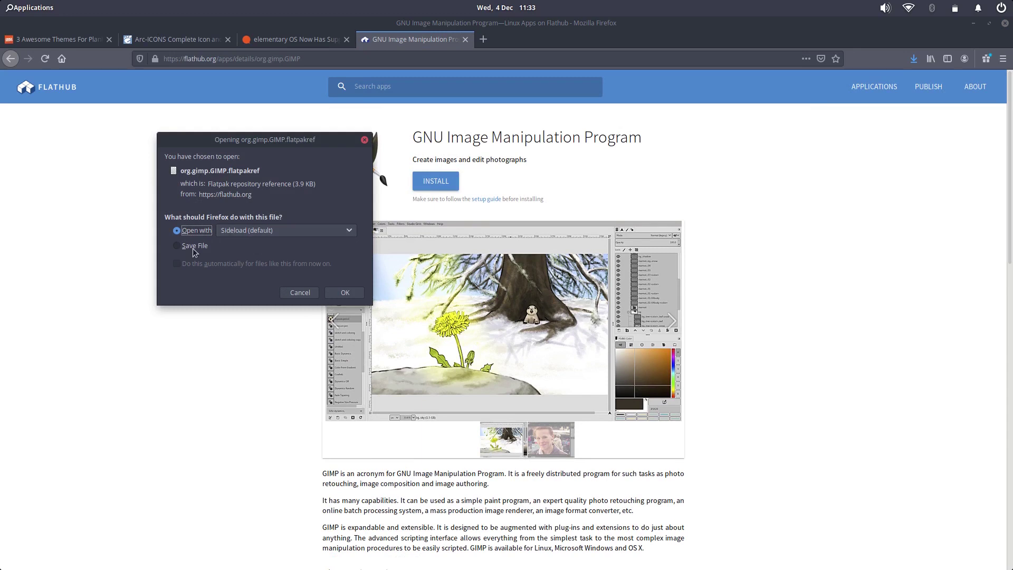
click(347, 296)
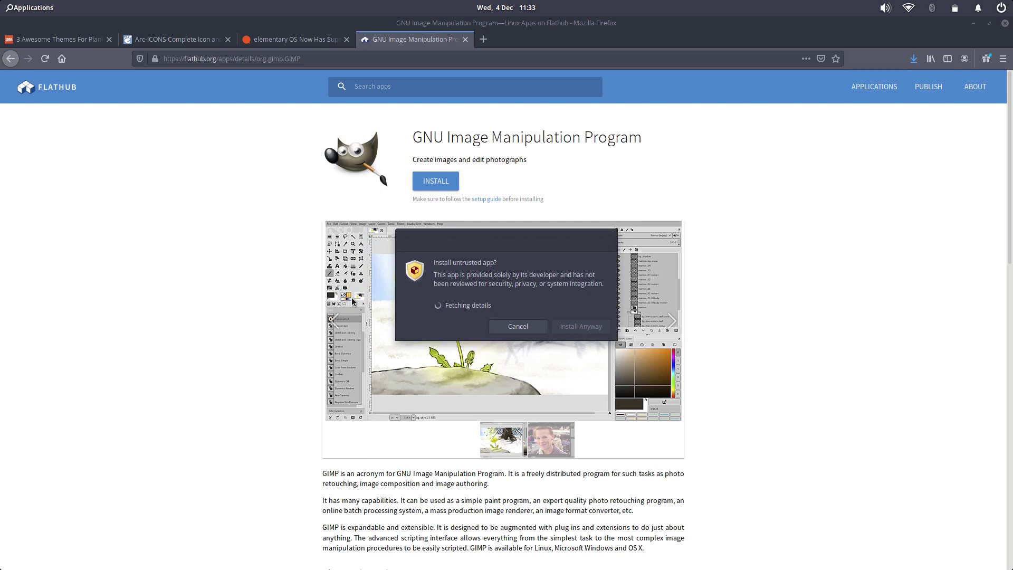
- Move the untrusted-app dialog to a new workspace and accept the warning with Install Anyway
key(super+Down)
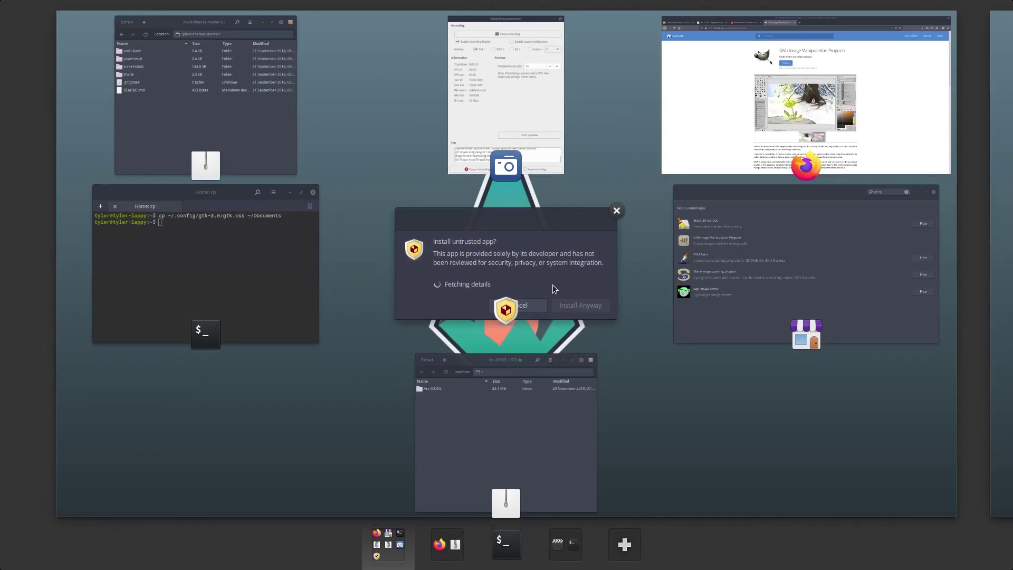
drag(552, 284, 631, 533)
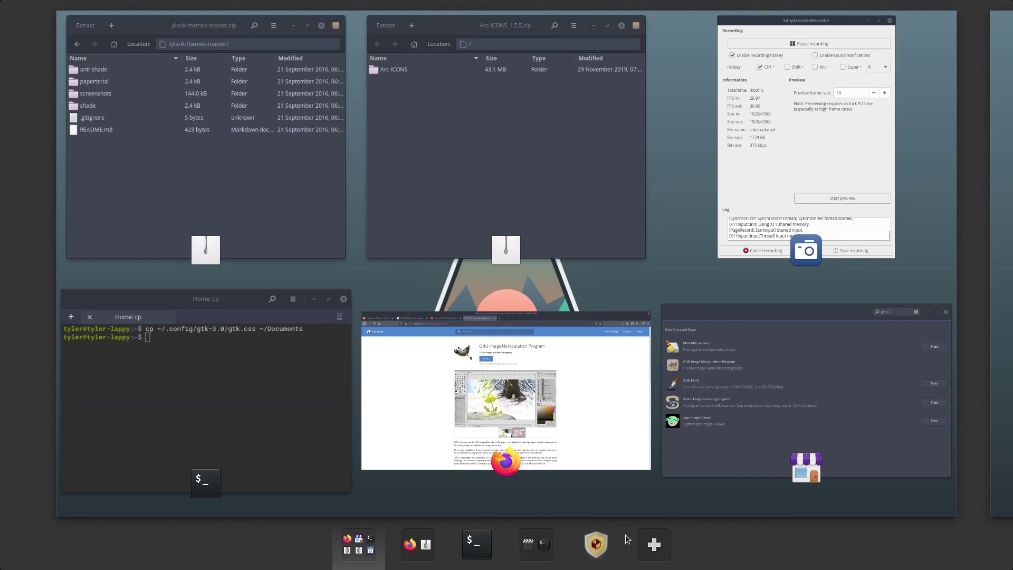
click(607, 546)
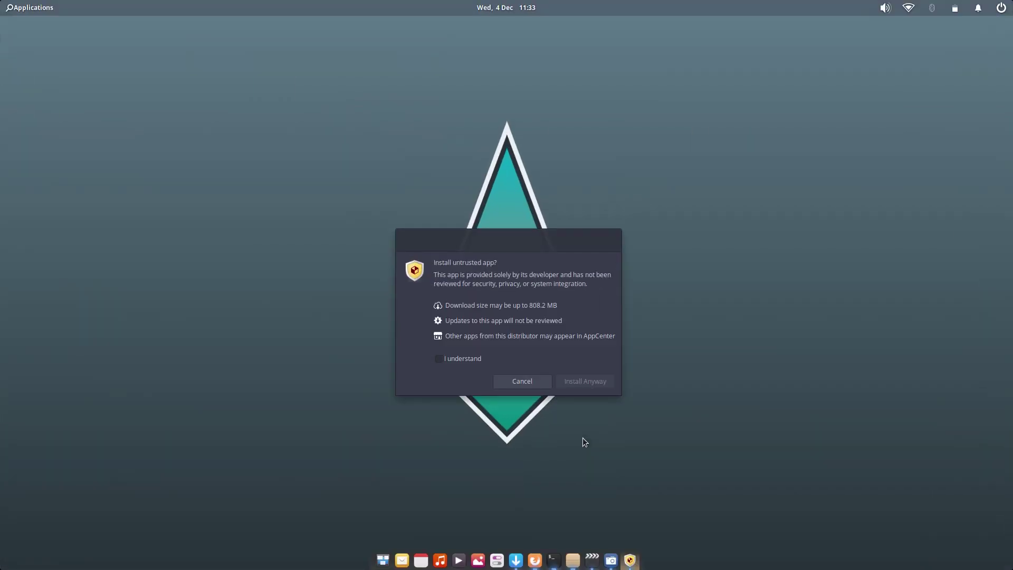
click(461, 359)
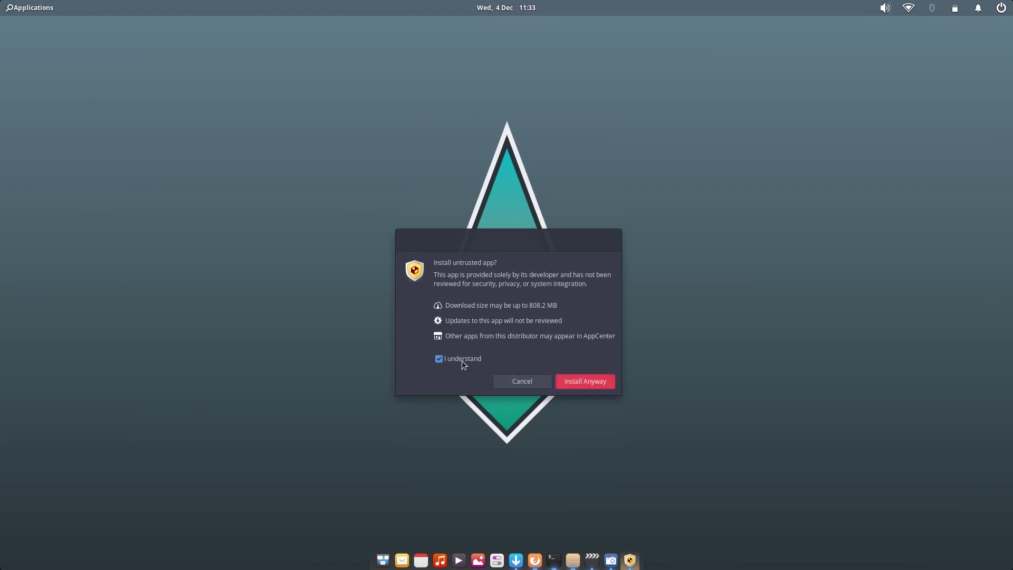
click(573, 379)
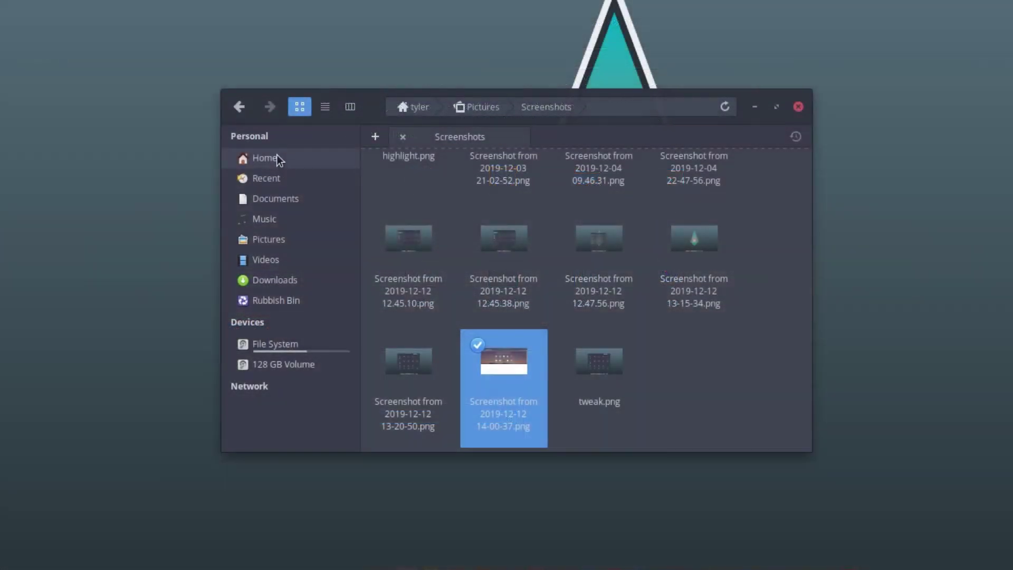
- Open the Home folder and hide hidden files such as .cache
click(277, 154)
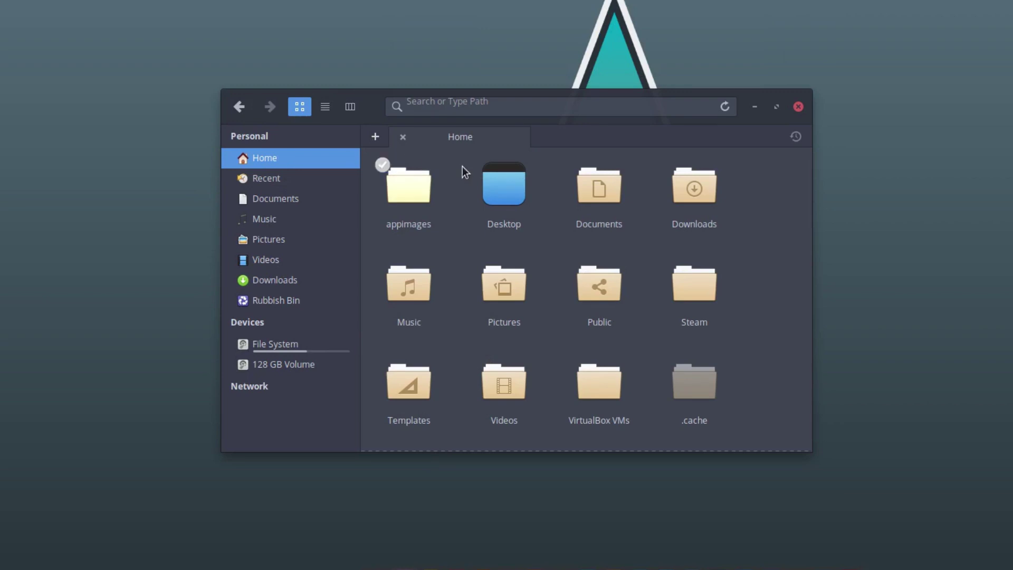
scroll(635, 254, down, 10)
scroll(635, 254, up, 10)
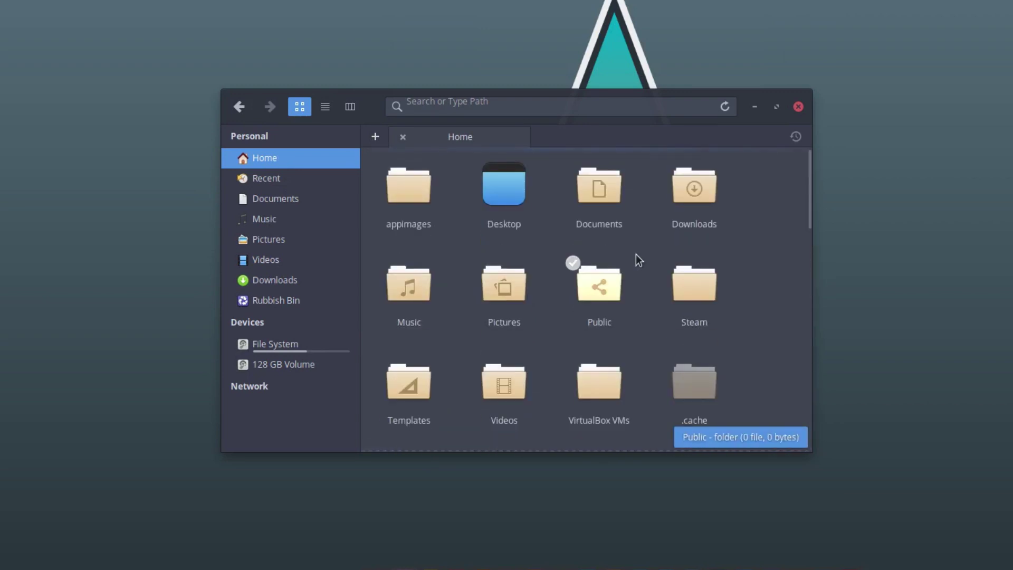
key(ctrl+h)
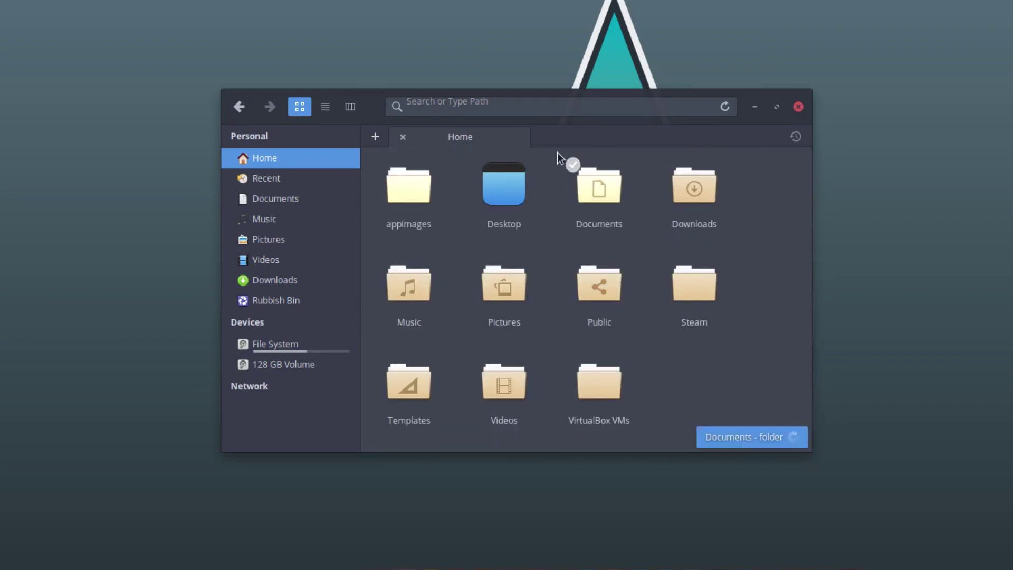
- Add a second tab, show Documents in one, and switch between the Home and Documents tabs
double_click(553, 127)
click(493, 129)
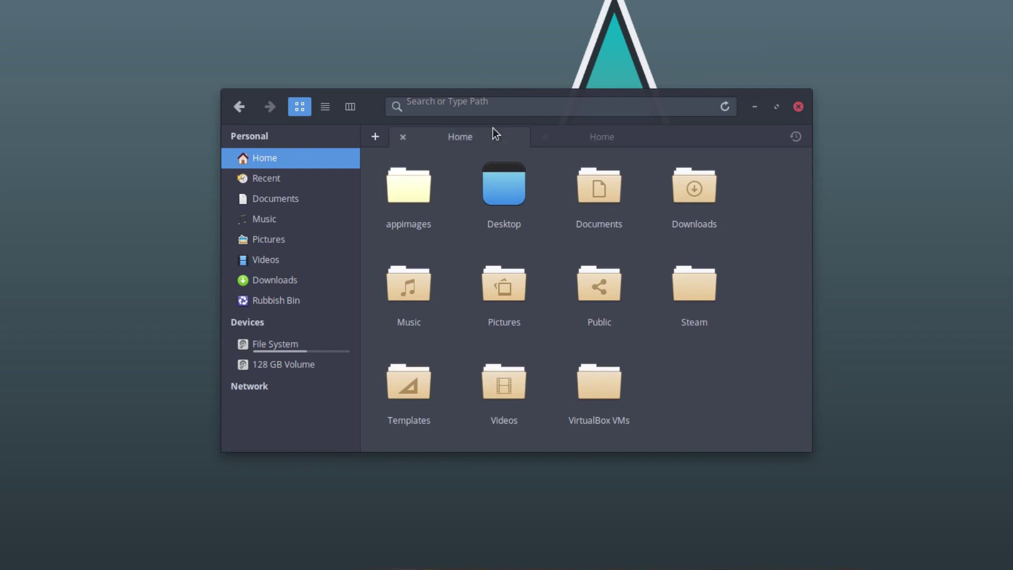
click(587, 195)
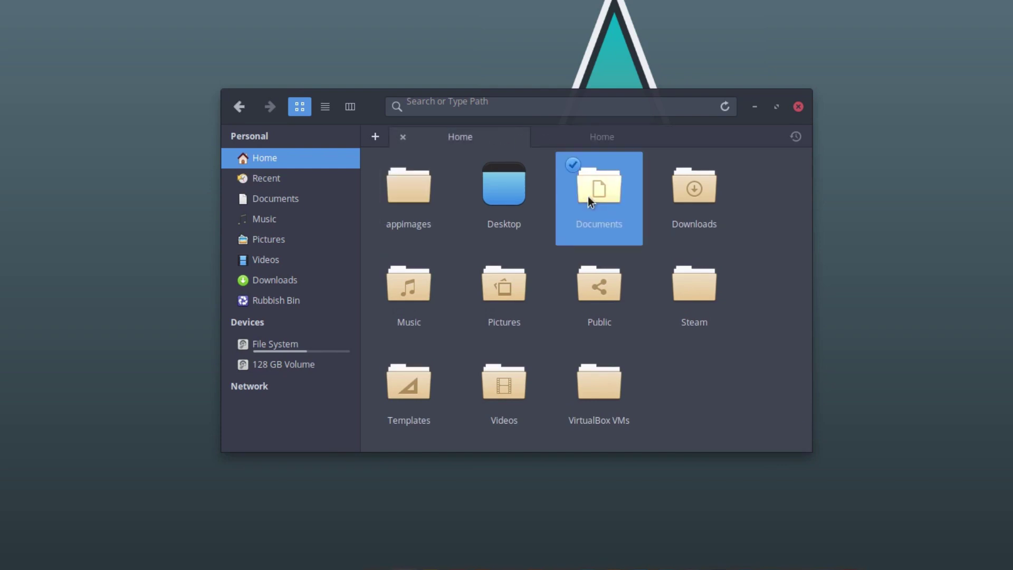
click(604, 142)
click(471, 142)
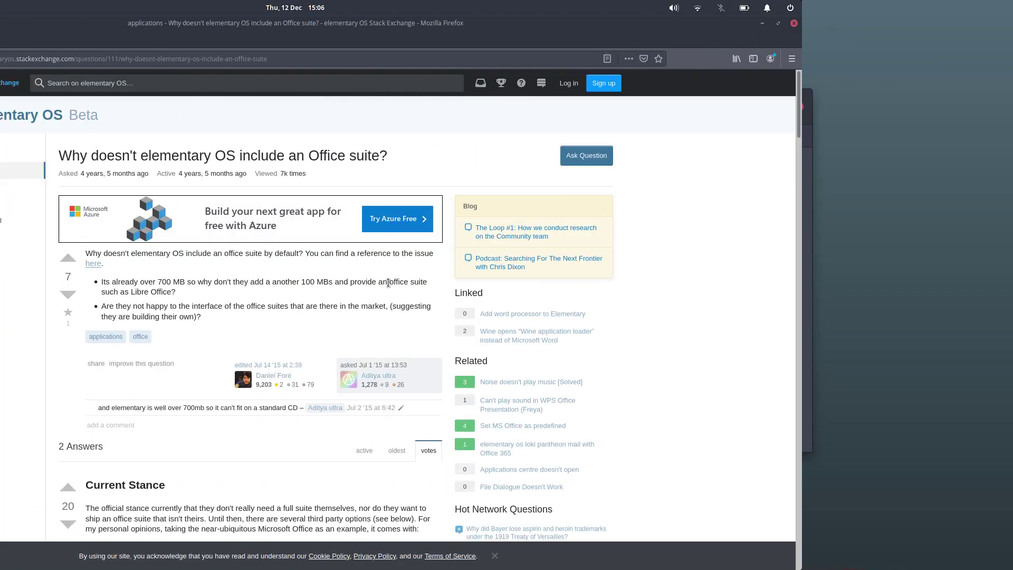
- Read through the Office-suite Stack Exchange question and highlight its 'Asked' date
scroll(599, 285, down, 4)
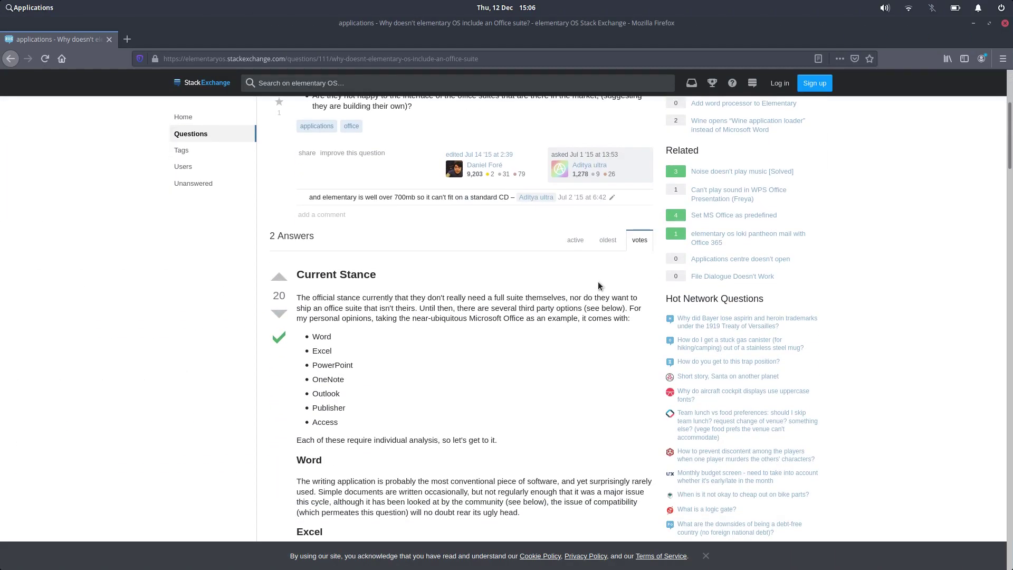
scroll(597, 285, down, 4)
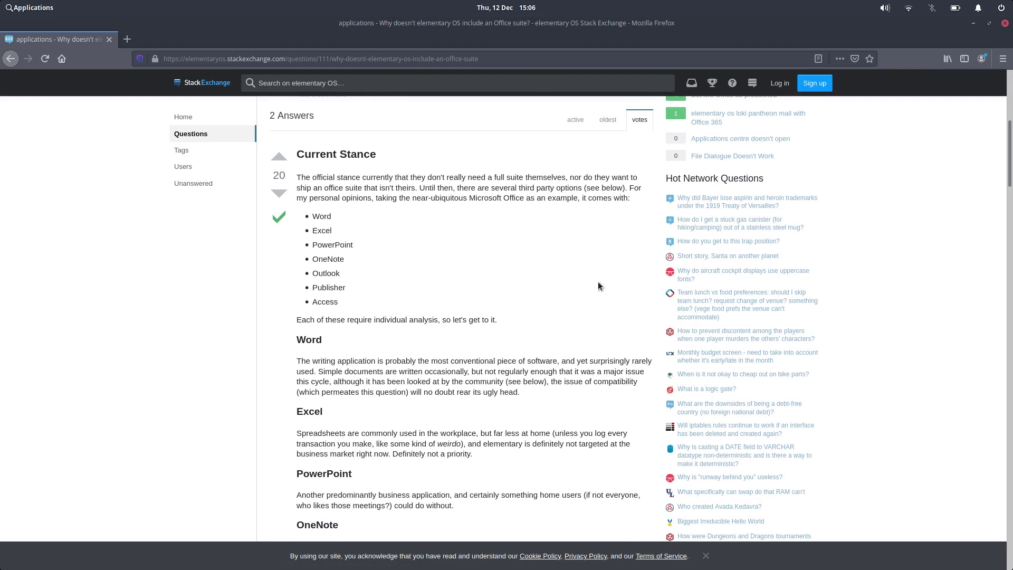
scroll(598, 285, up, 1)
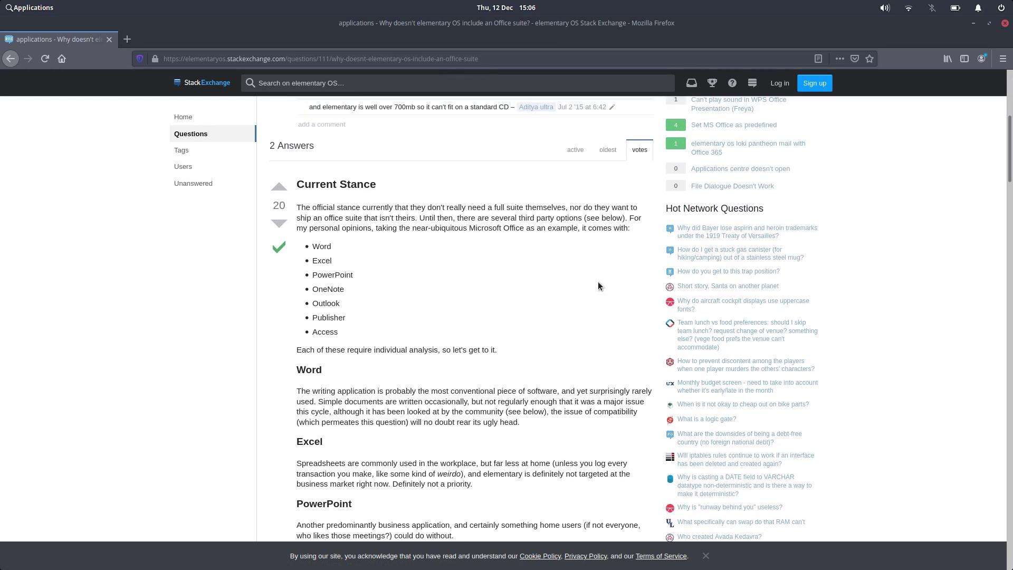
scroll(598, 283, up, 9)
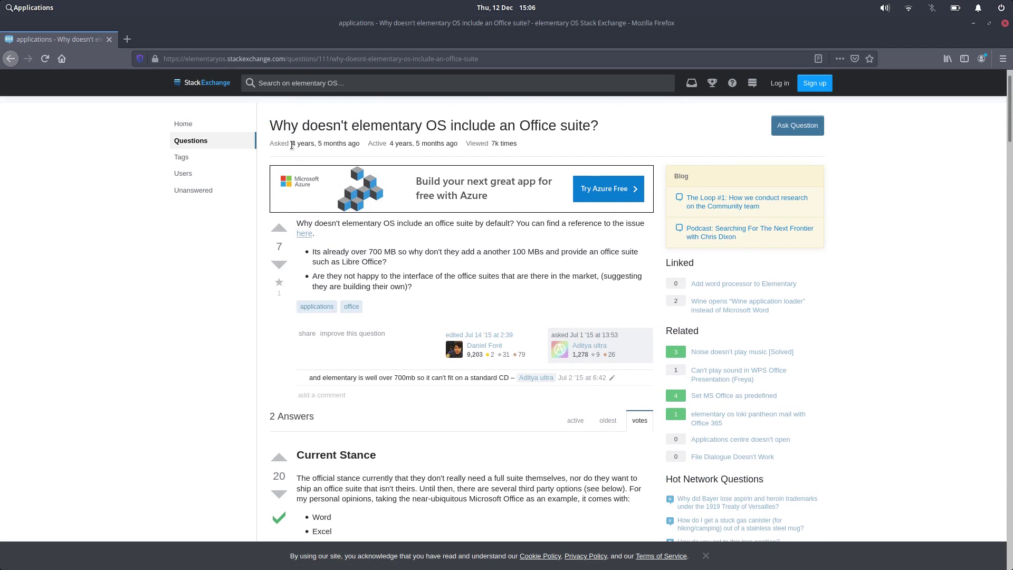
drag(292, 145, 361, 144)
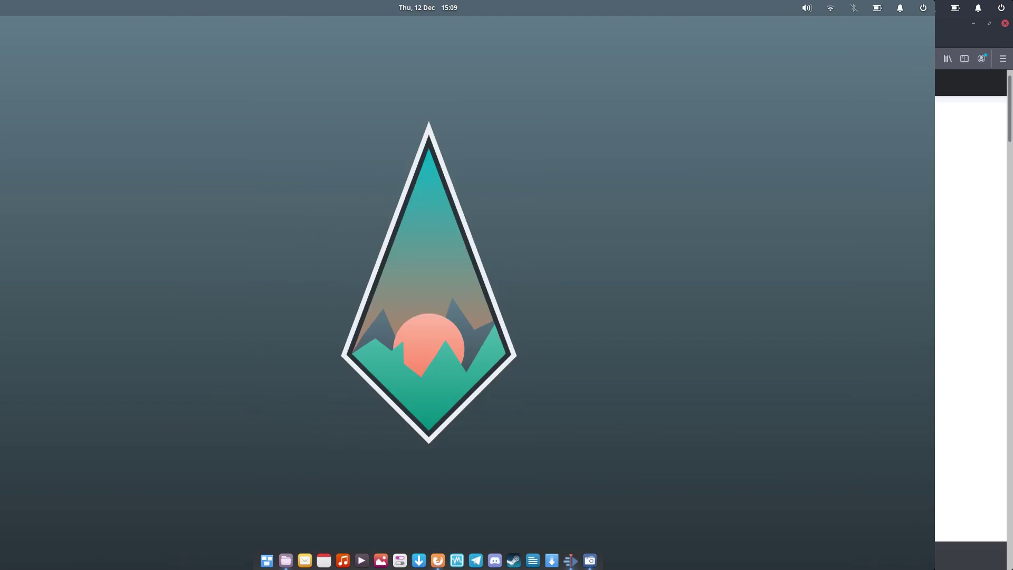
- Search 'libre' in Applications to launch LibreOffice Writer, then briefly view its Help menu
click(3, 5)
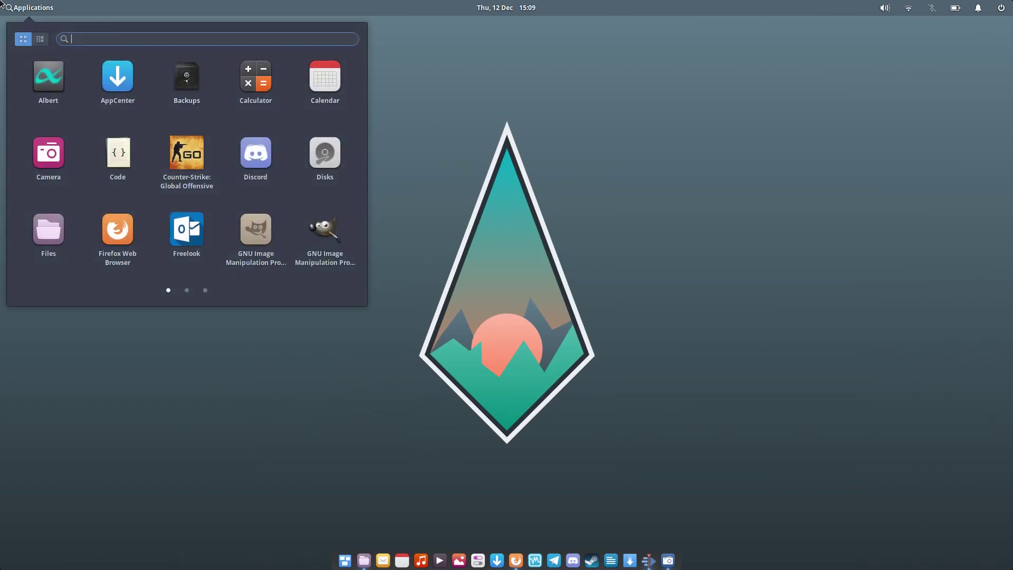
text(libre)
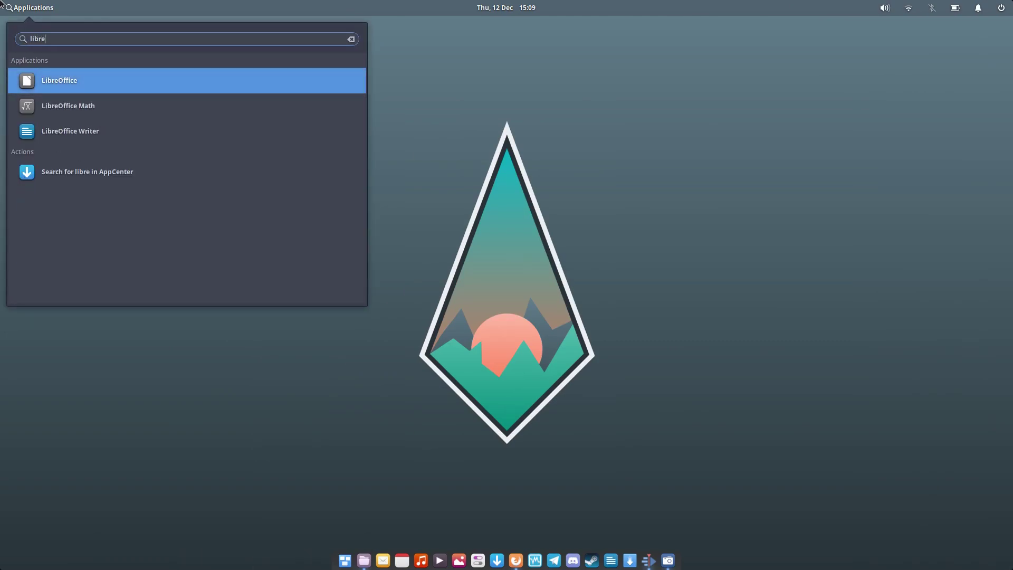
click(77, 131)
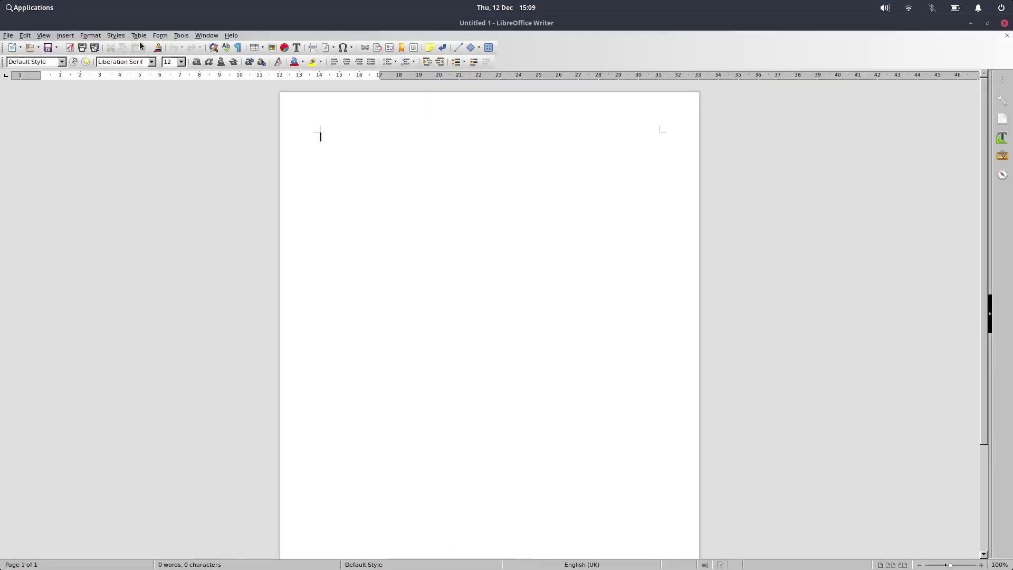
click(230, 36)
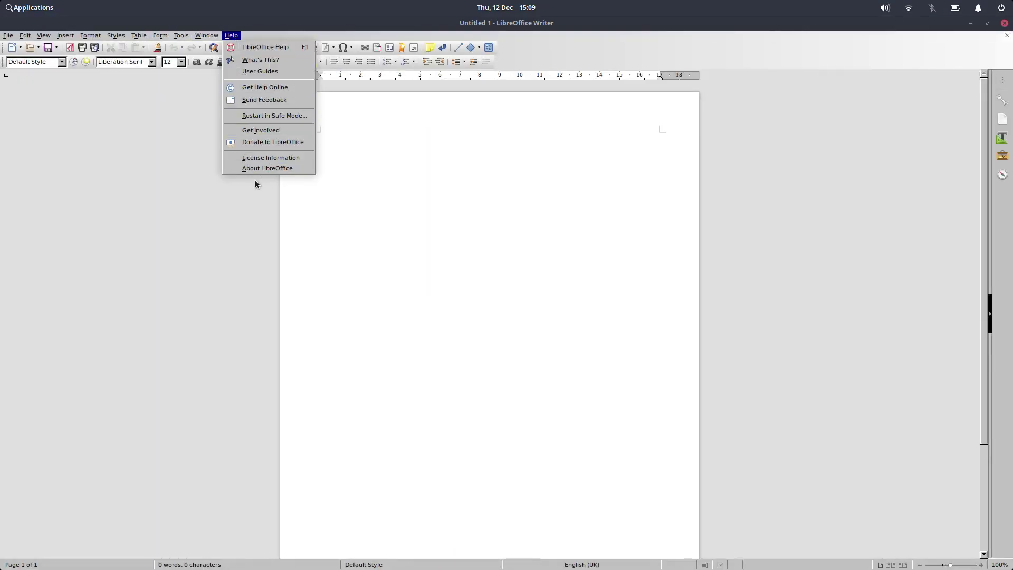
click(268, 168)
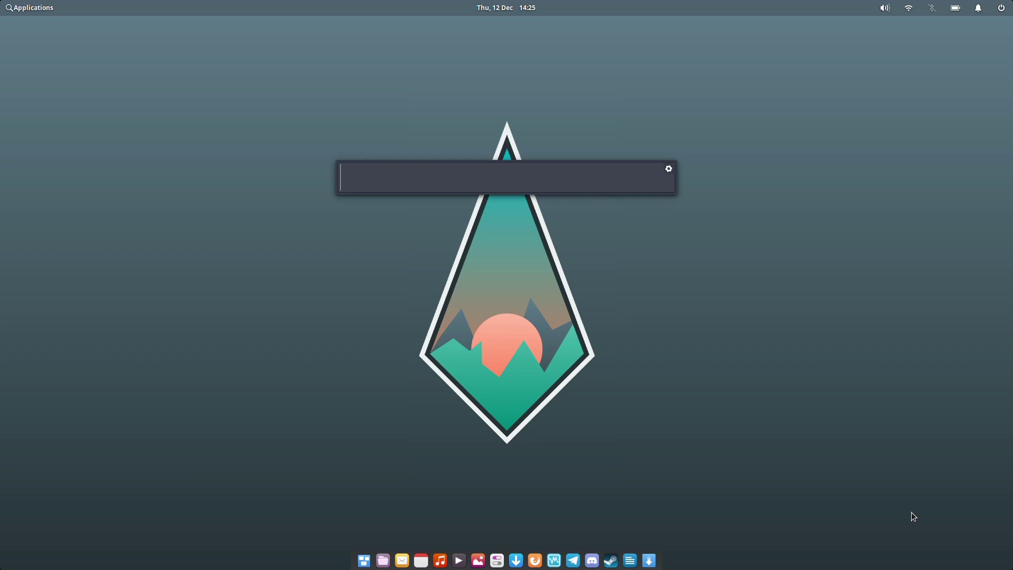
- Launch Writer via the 'writer' search, then put Writer and GIMP on their own new workspaces
text(writer)
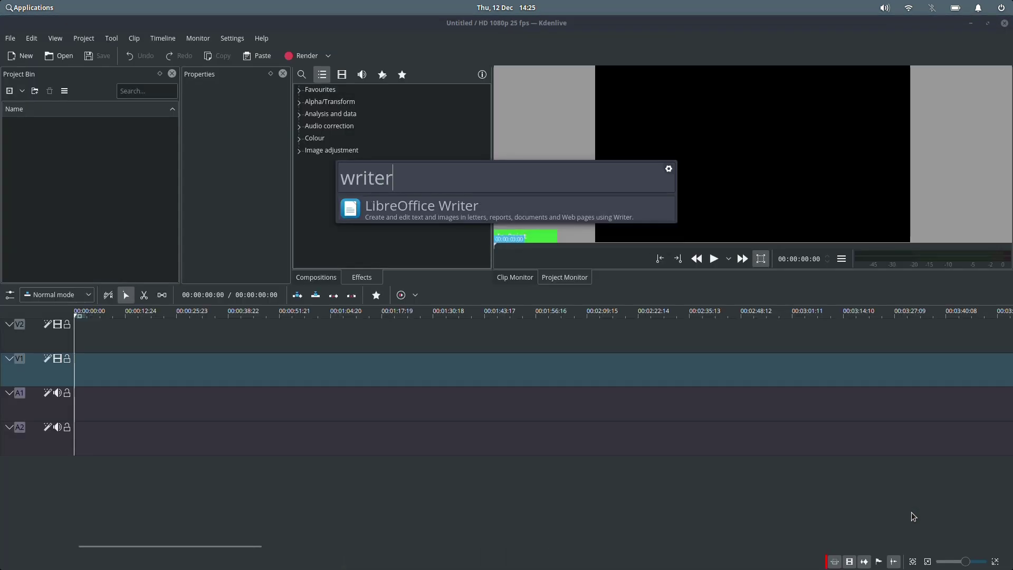
key(Return)
key(super+s)
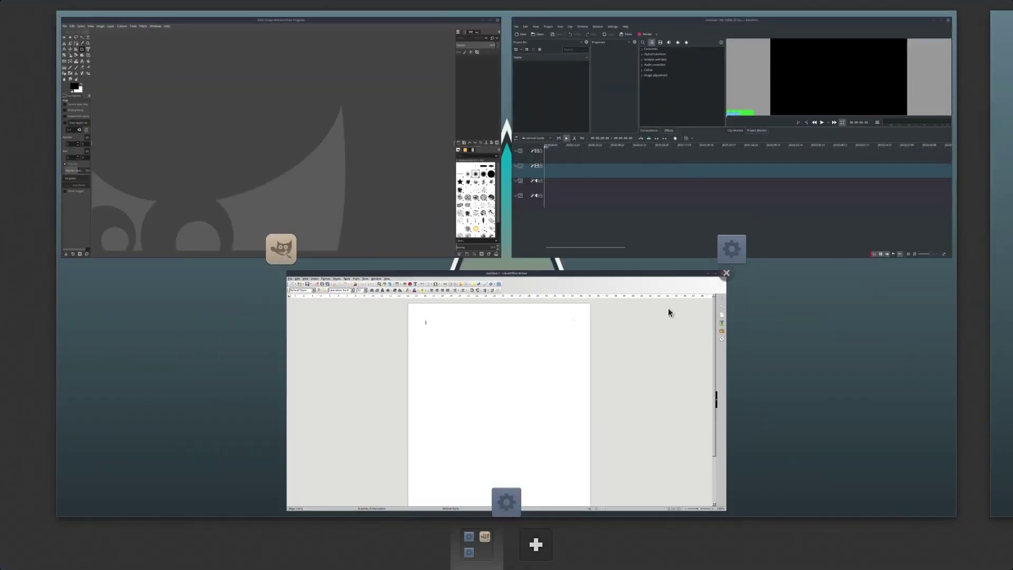
drag(422, 373, 536, 542)
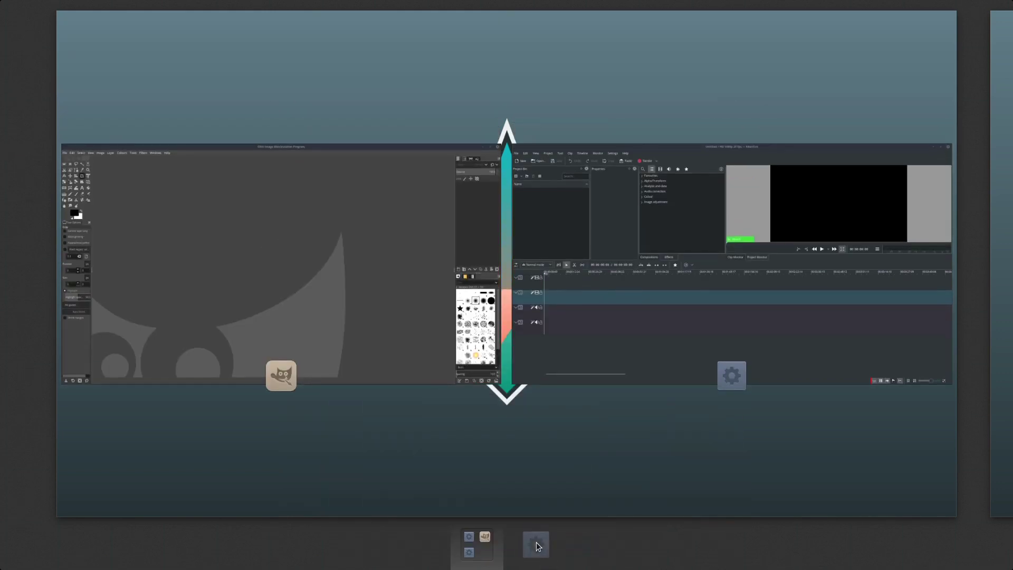
drag(349, 334, 555, 549)
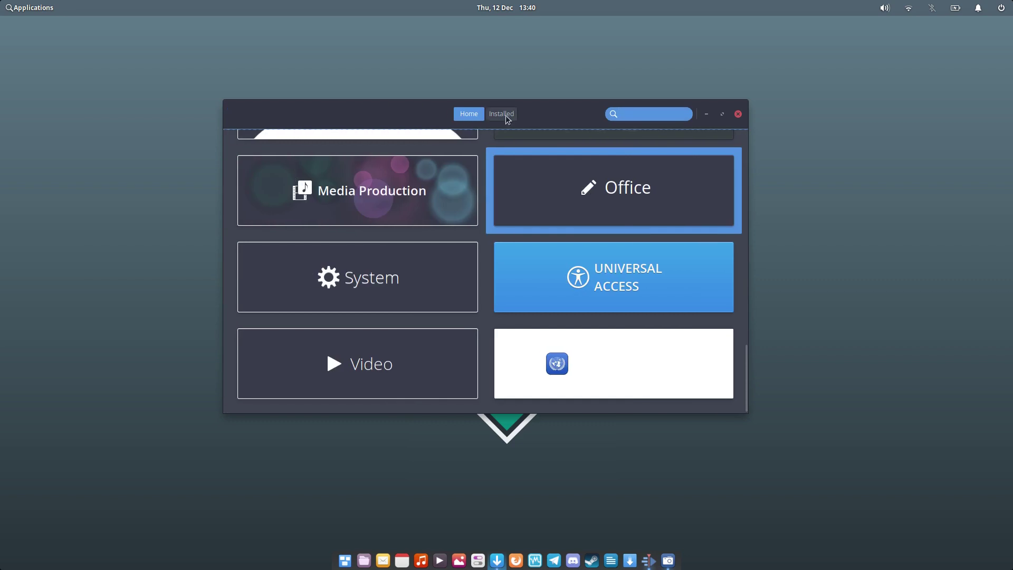
- Update Firefox and the operating system with Update All, authorizing with the administrator password
click(505, 115)
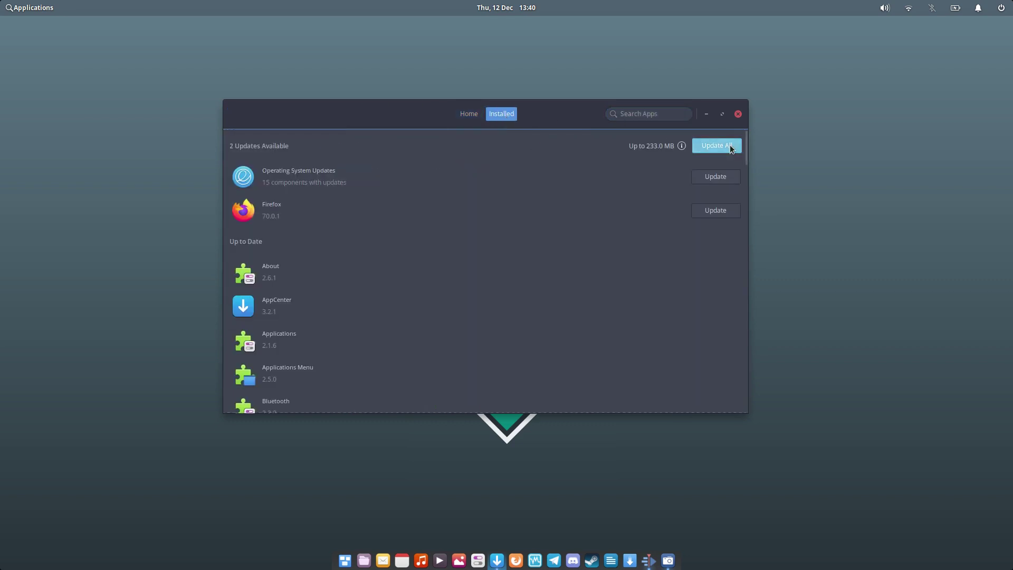
click(731, 148)
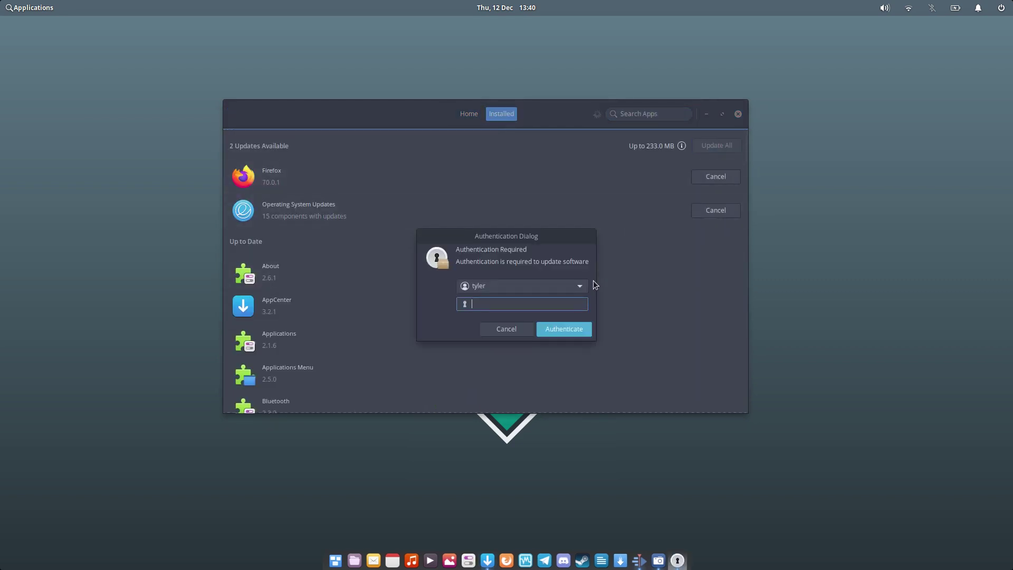
text(********)
key(Return)
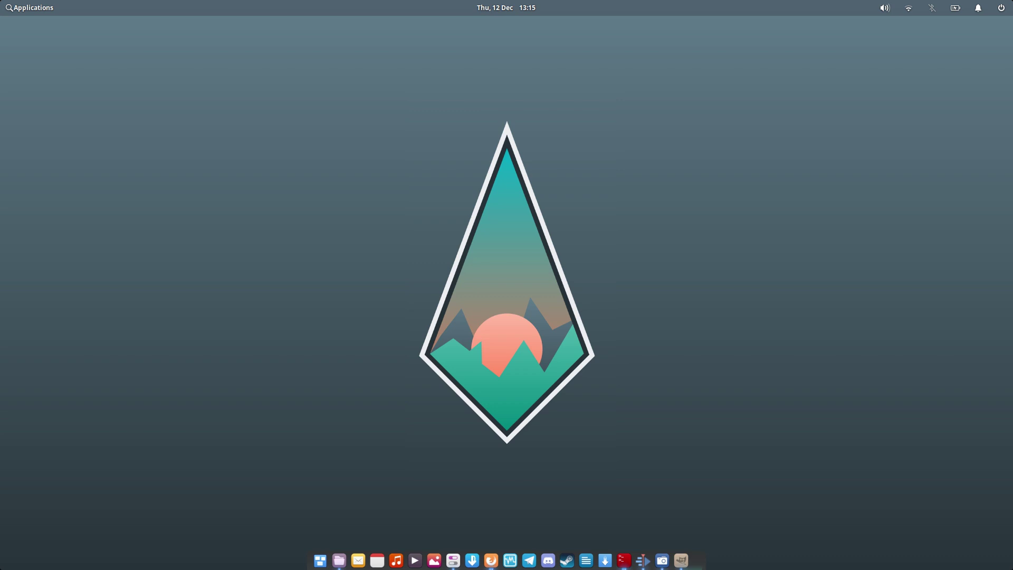
- Check the panel's date calendar, battery status and session/power indicator
click(11, 8)
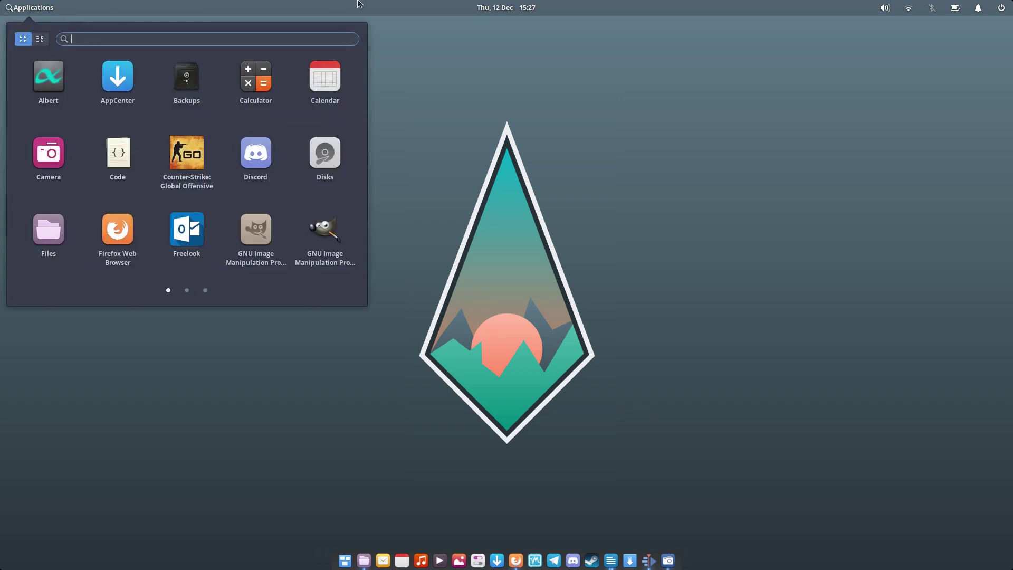
click(489, 8)
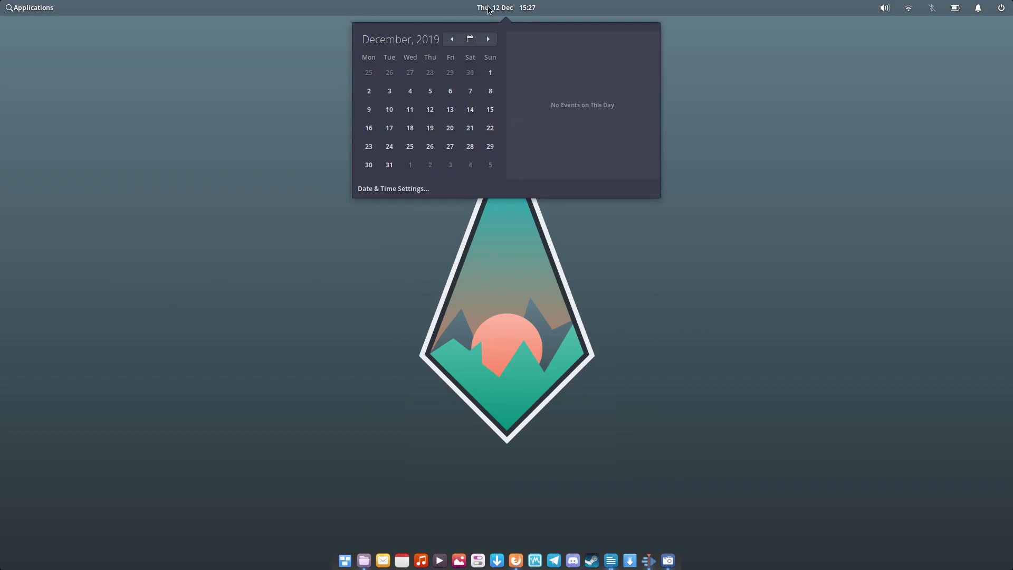
click(490, 9)
click(489, 10)
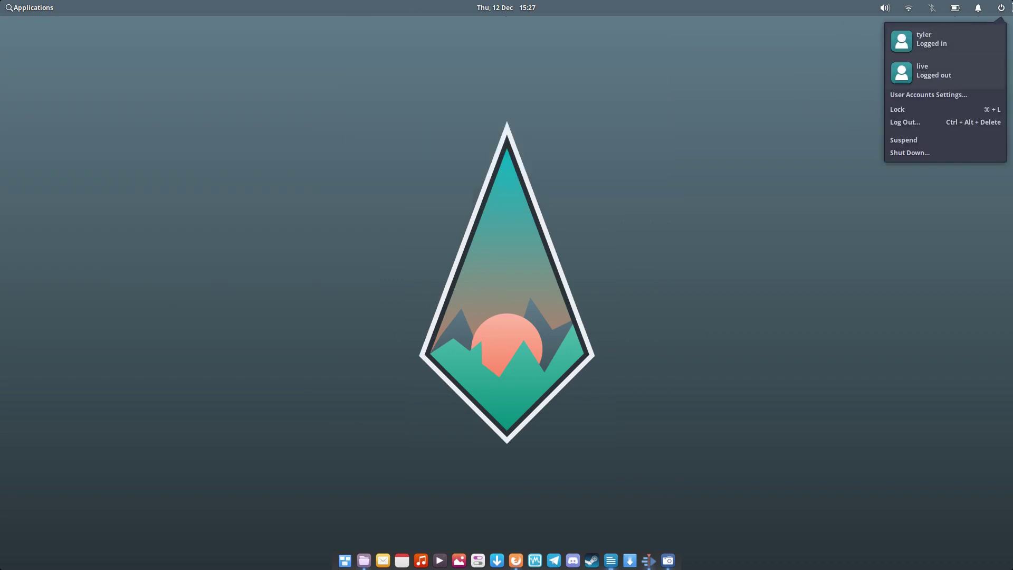
- Switch Do Not Disturb on and back off, then go to Notifications Settings
mouse_move(974, 5)
click(983, 37)
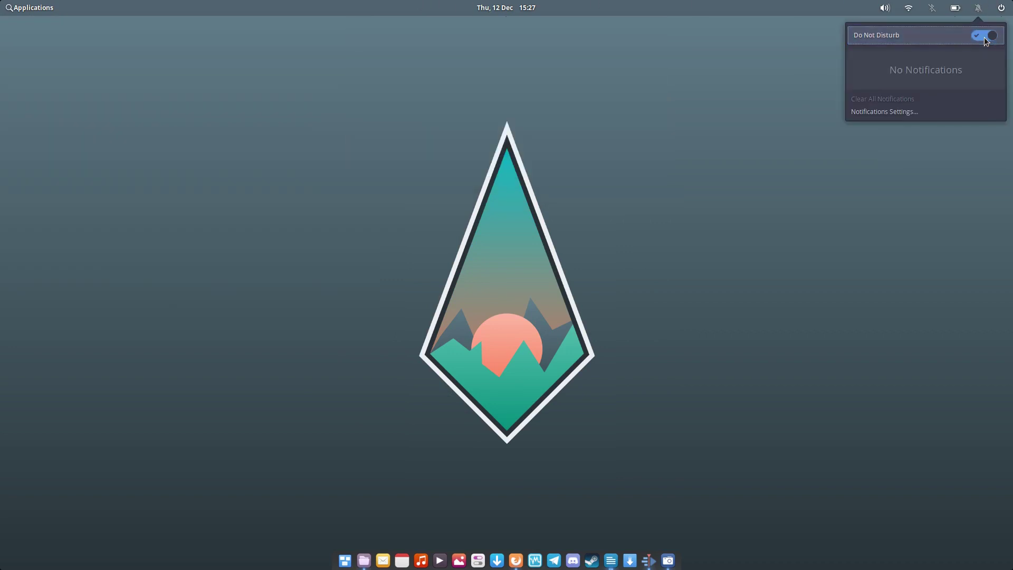
click(984, 37)
click(910, 112)
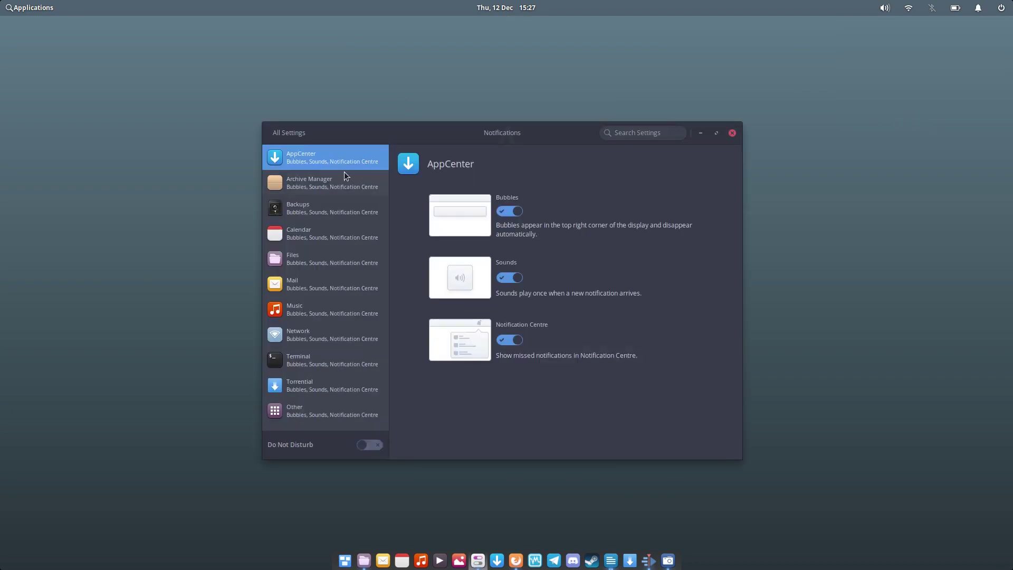
click(321, 265)
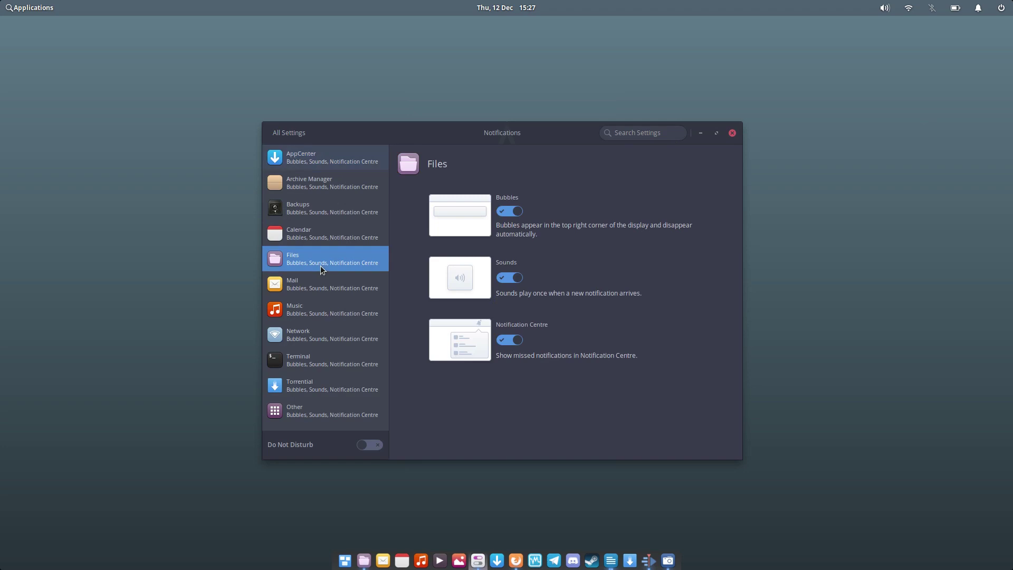
click(321, 287)
click(329, 325)
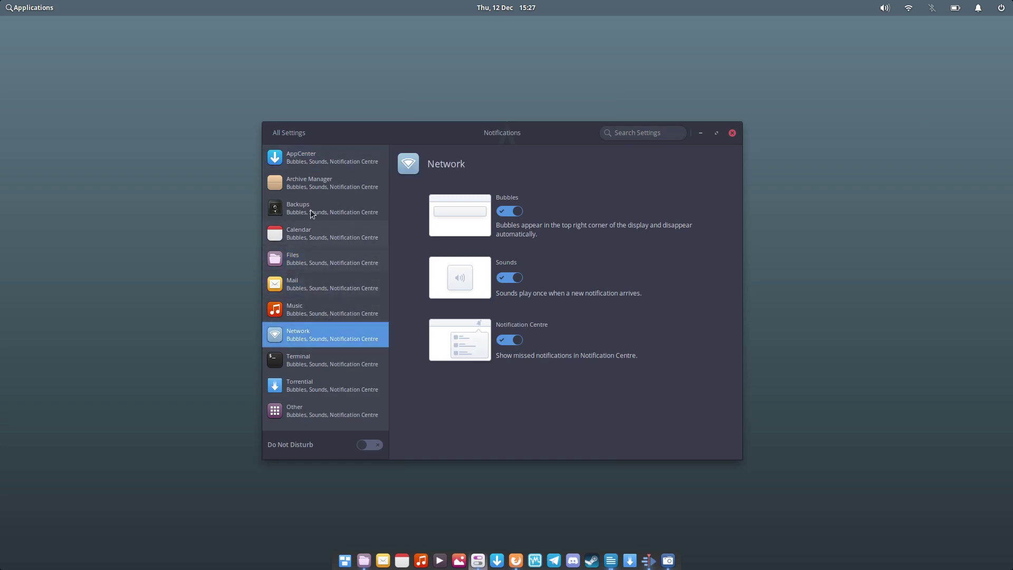
click(309, 181)
click(331, 161)
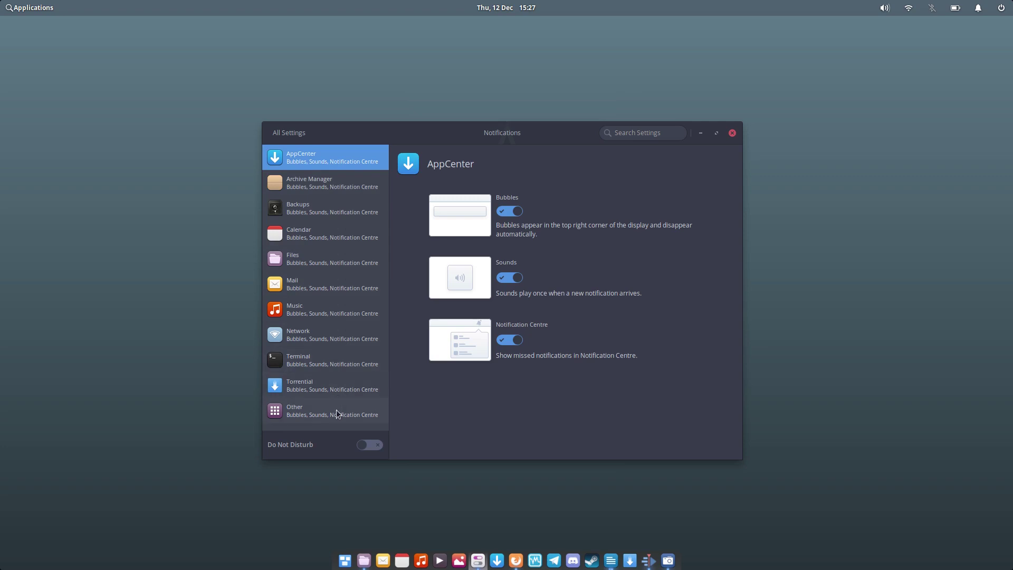
click(512, 211)
click(512, 211)
- Launch Calendar and Music, tiling Music to the right half and Calendar to the left half
click(402, 562)
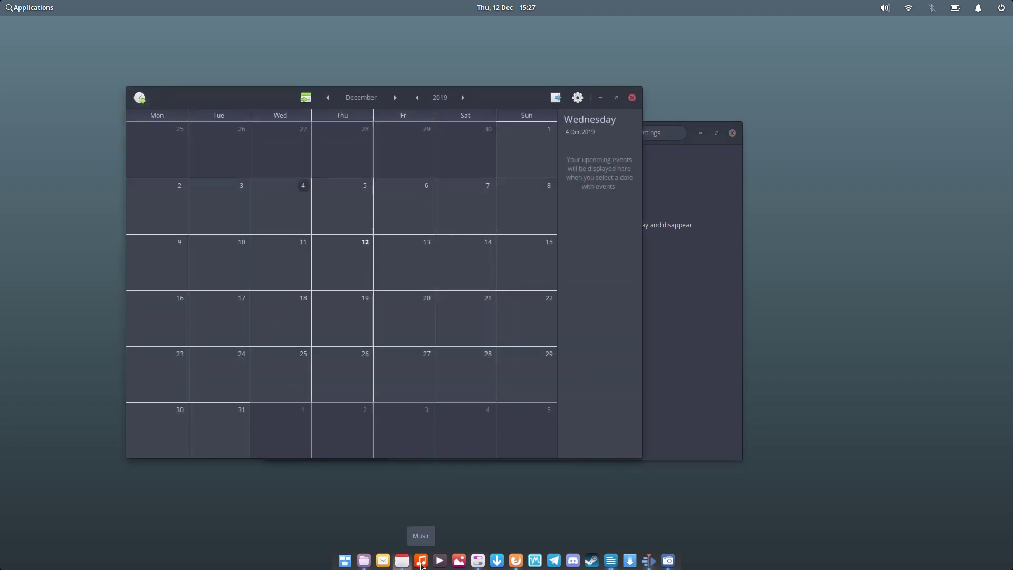
click(420, 563)
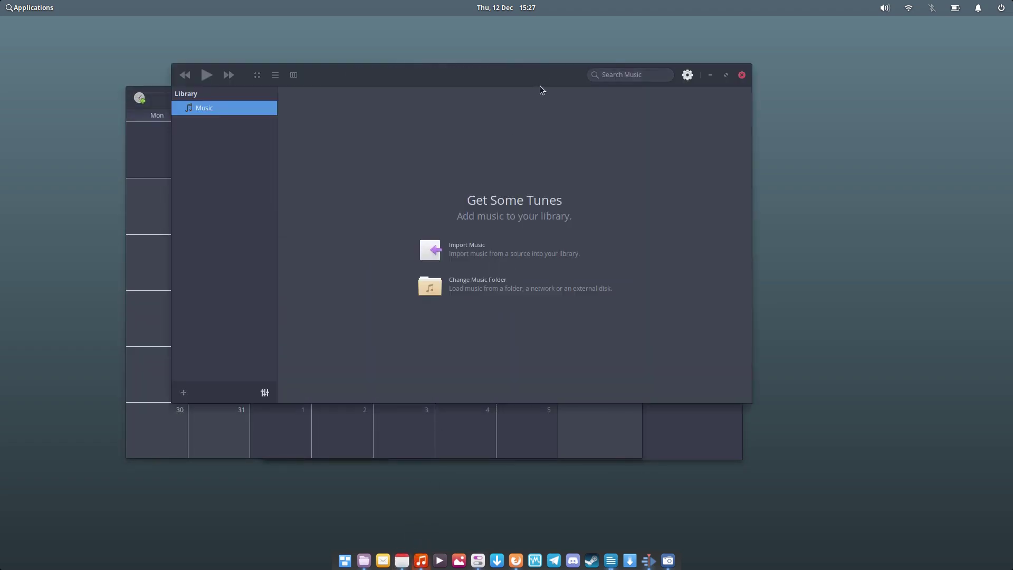
drag(540, 85, 1011, 171)
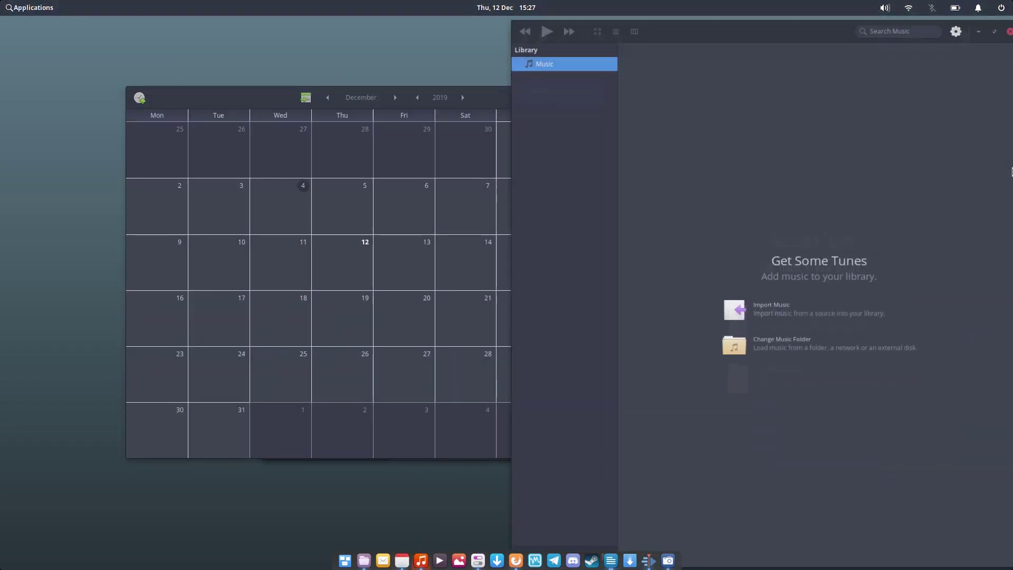
drag(245, 96, 2, 177)
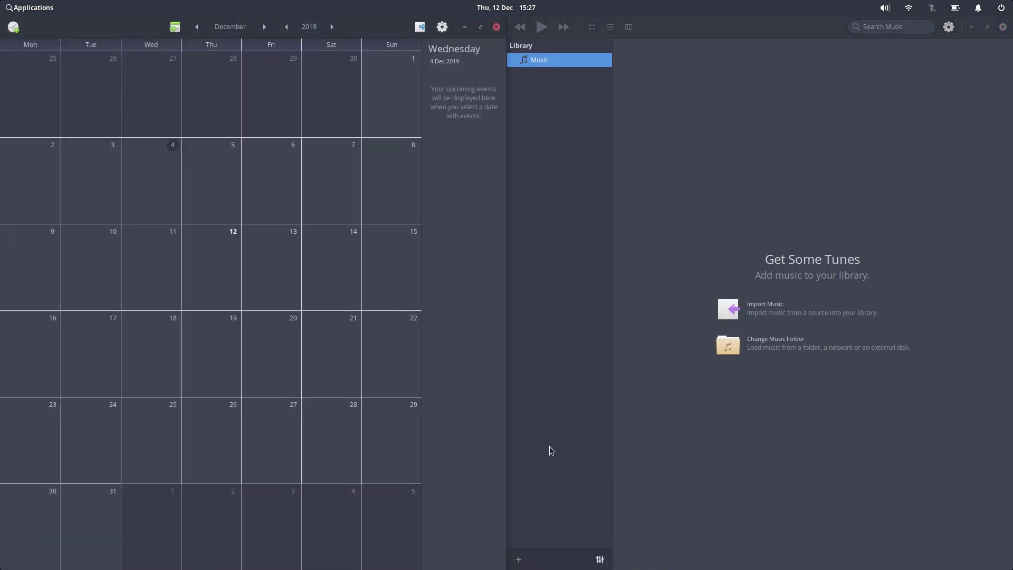
mouse_move(554, 567)
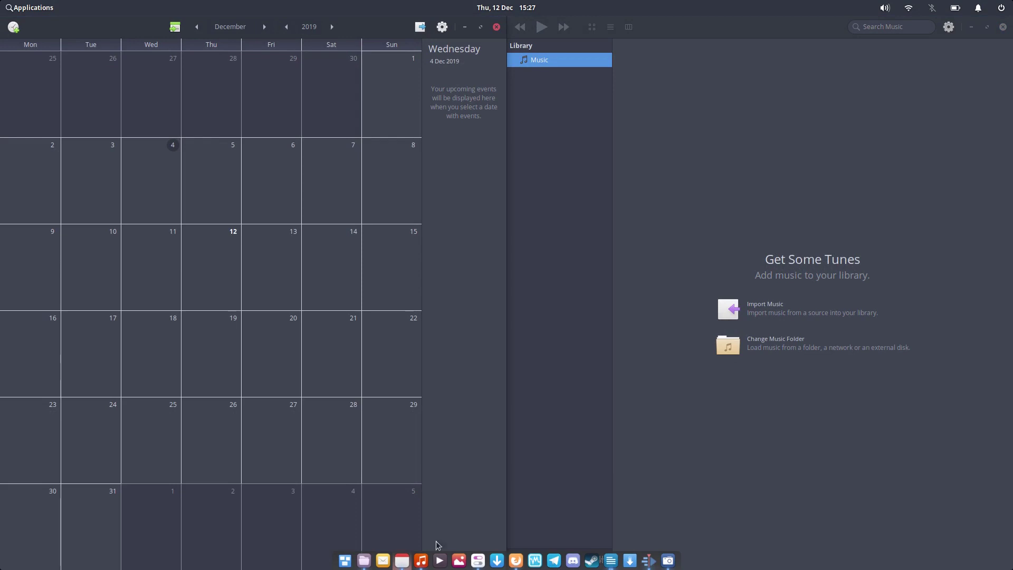
- Bring up the Applications grid, then dismiss it by clicking outside
click(1, 3)
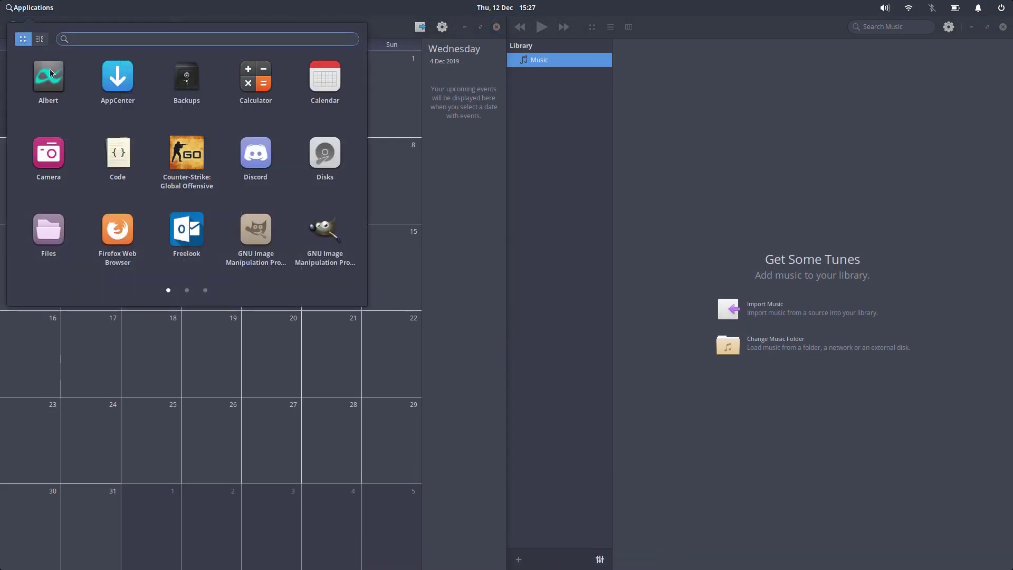
click(47, 240)
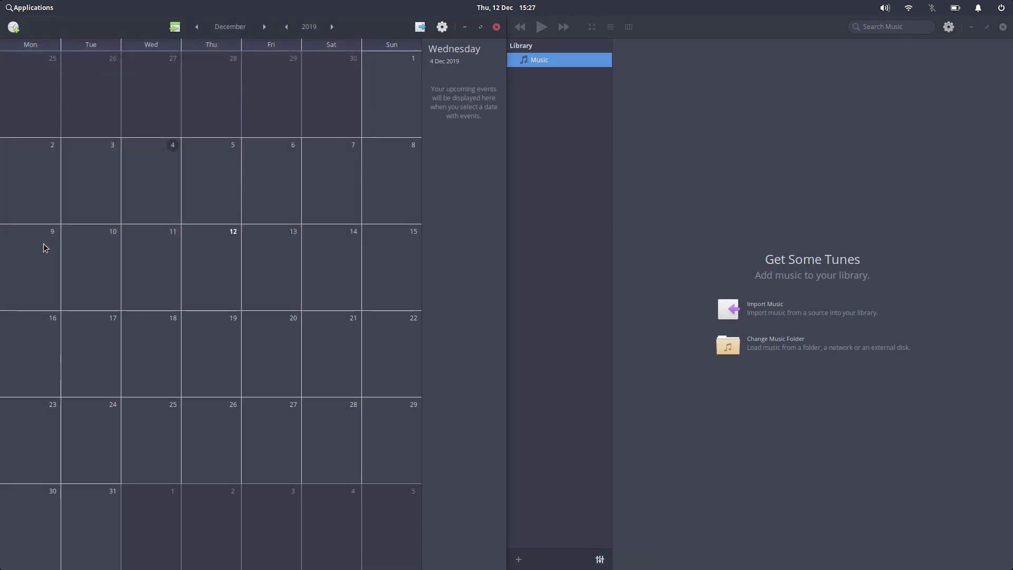